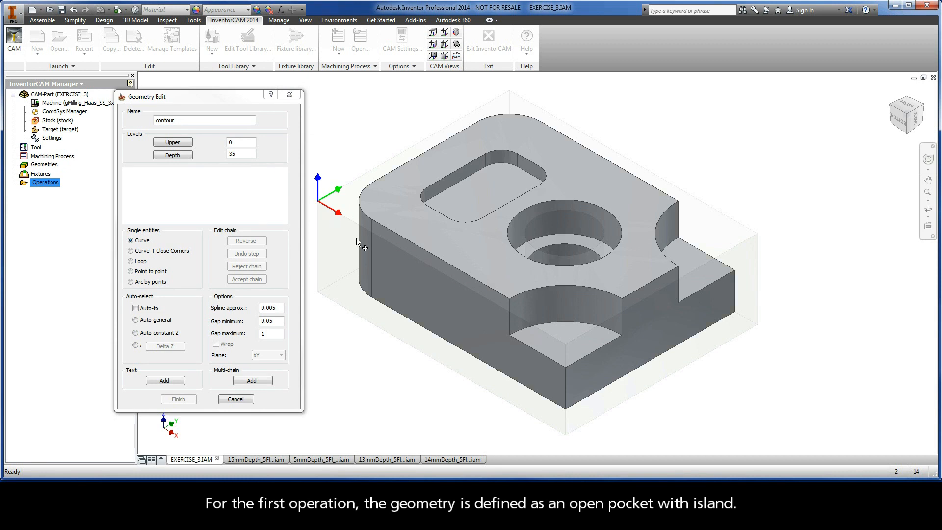
# Step: Define the outer geometry chain from the top edge of the stock model using Auto-constant Z, and accept it
pyautogui.click(549, 336)
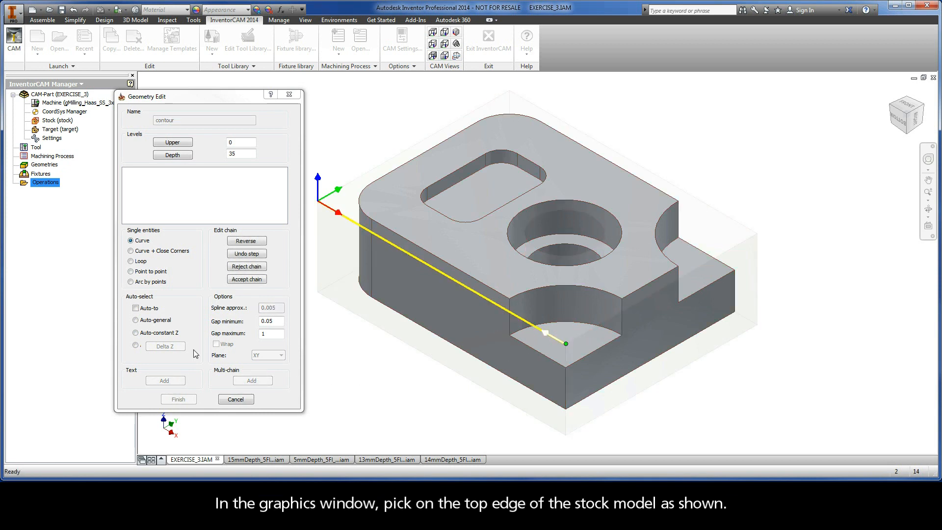
pyautogui.click(136, 333)
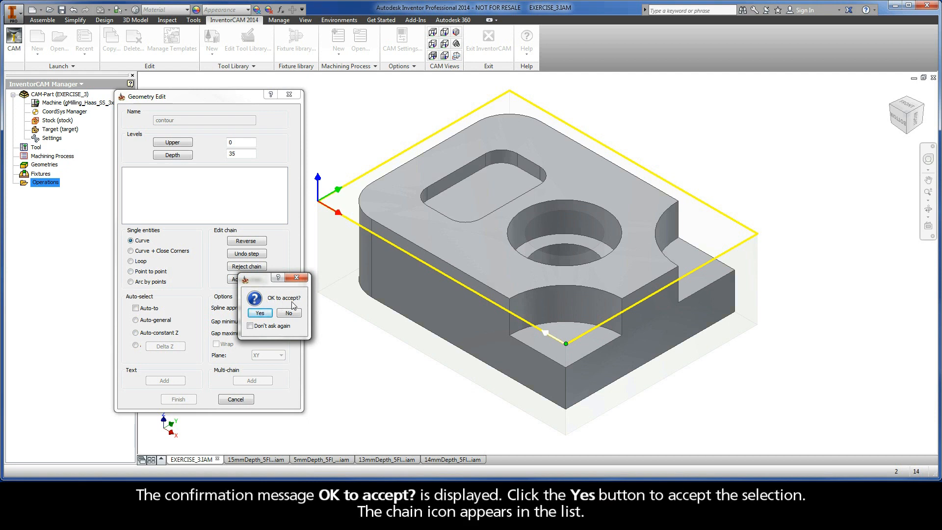
pyautogui.click(261, 314)
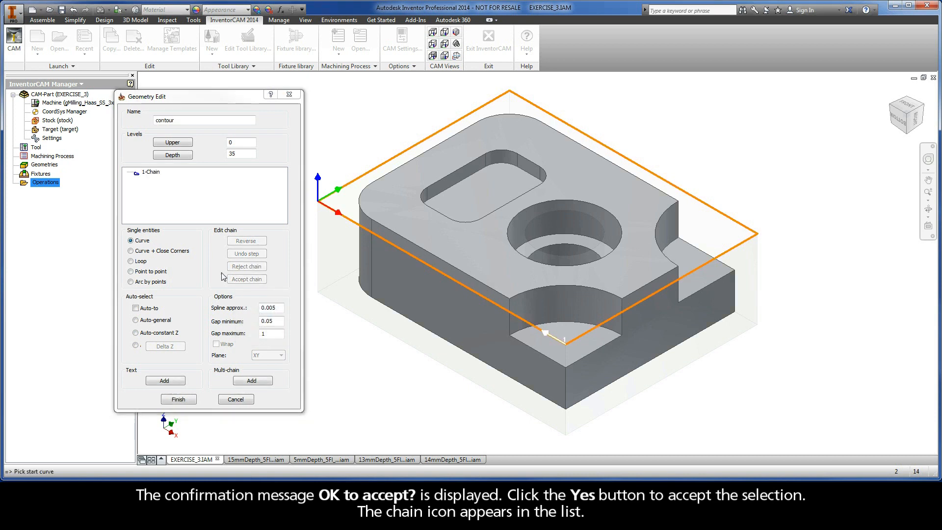
pyautogui.click(152, 173)
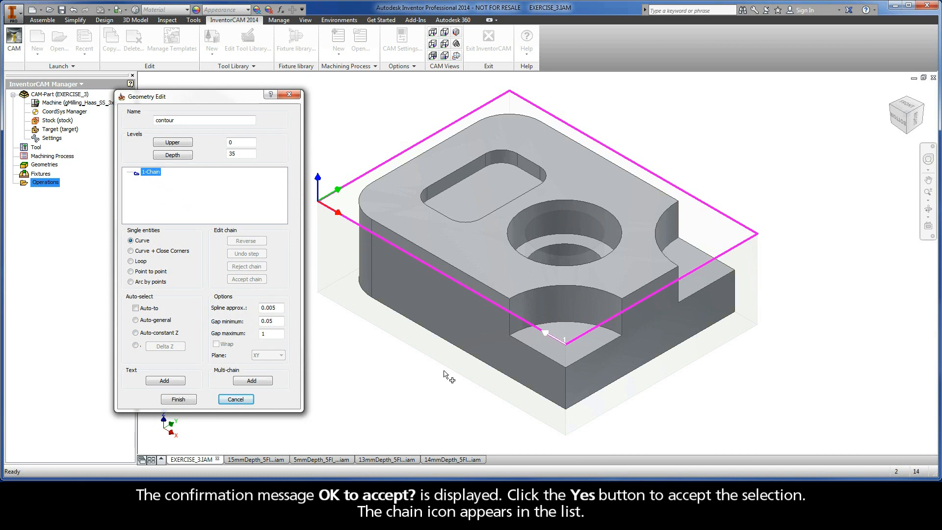
# Step: Add a second geometry chain from the bottom edge of the target model using Auto-constant Z, and accept it
pyautogui.click(530, 389)
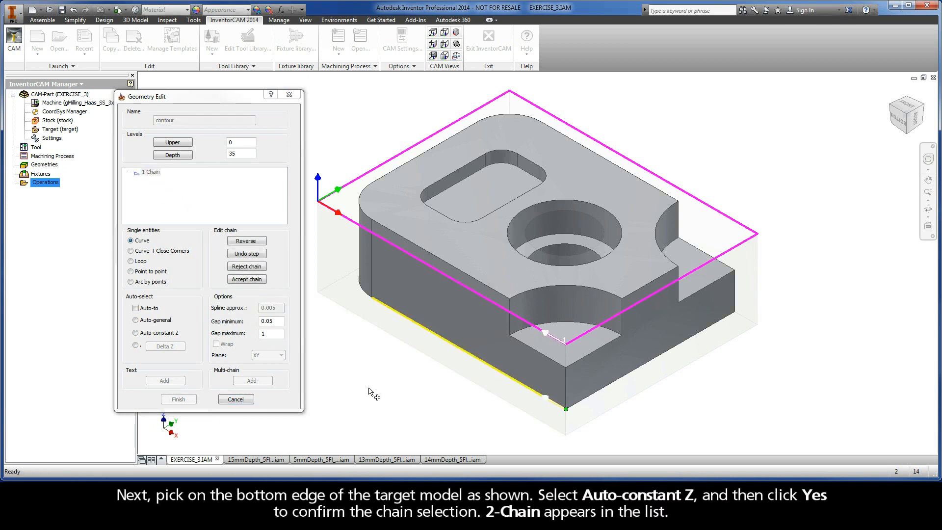
pyautogui.click(135, 333)
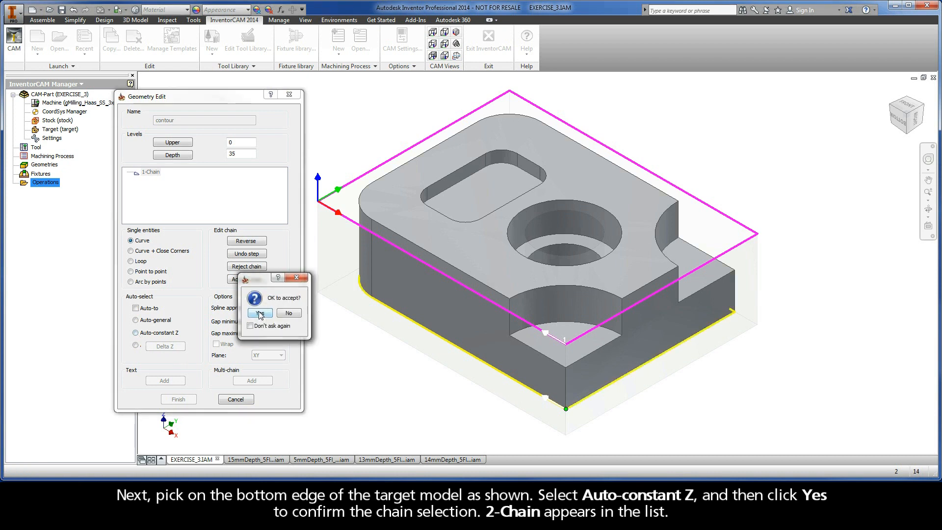
pyautogui.click(260, 313)
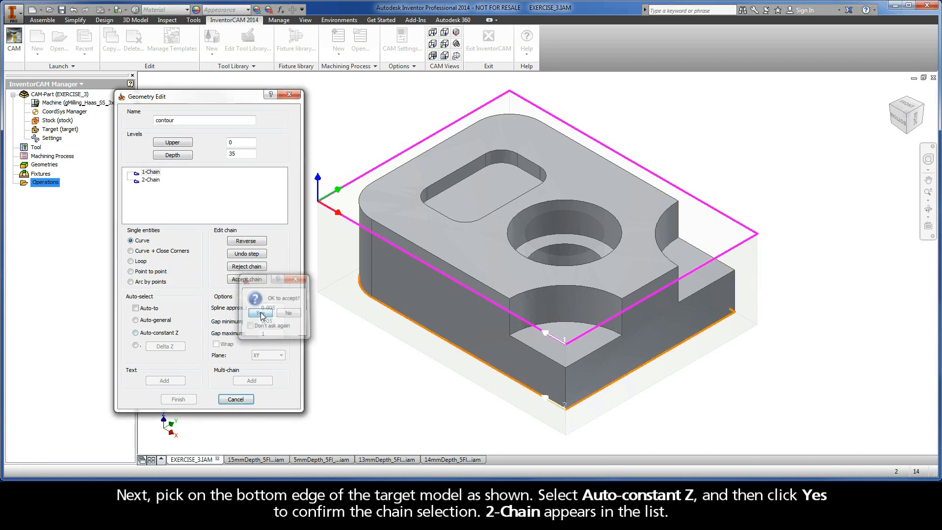
pyautogui.click(156, 180)
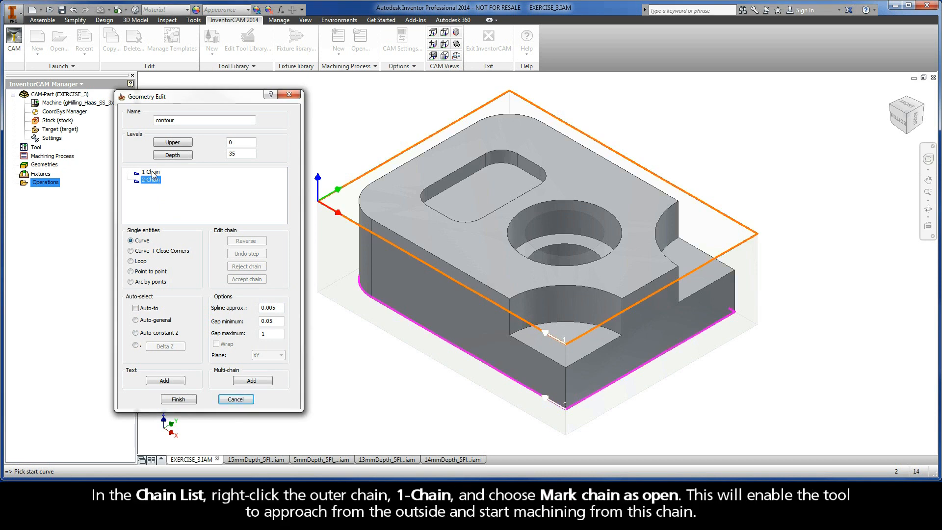
# Step: Mark the outer stock chain, 1-Chain, as open and finish the contour geometry definition
pyautogui.rightClick(153, 174)
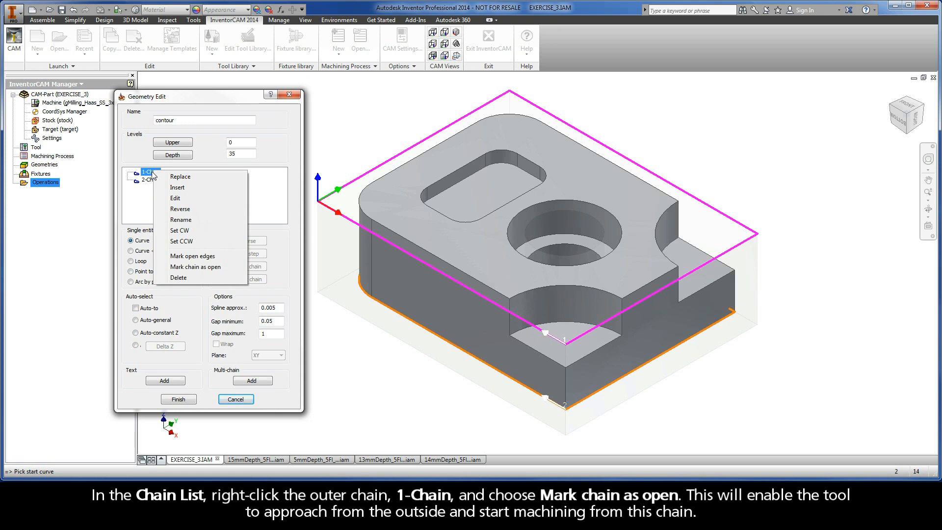
pyautogui.click(222, 267)
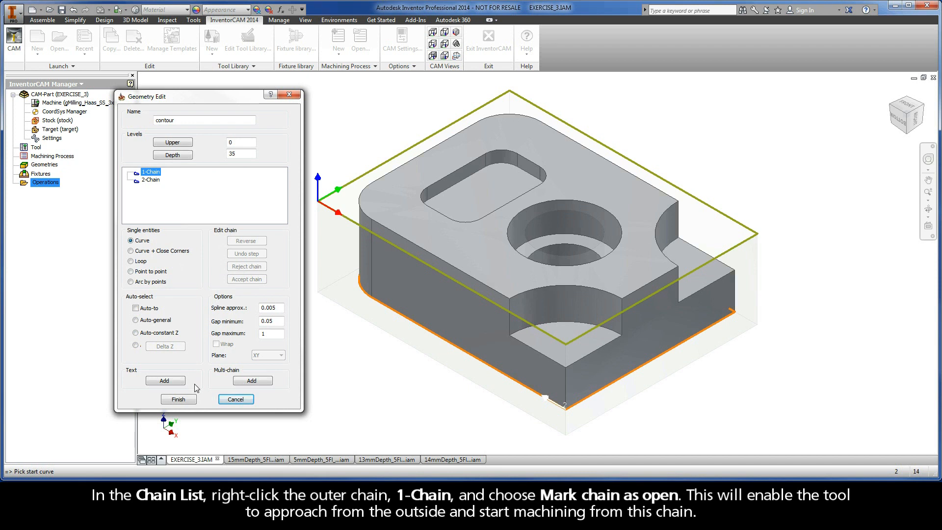
pyautogui.click(187, 402)
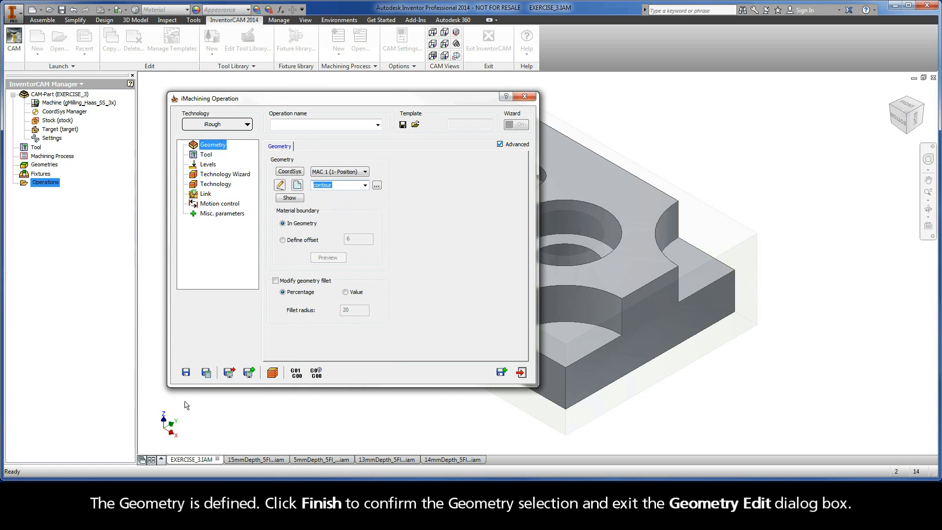
# Step: Assign tool number 1, the 12 mm end mill with a 24 mm cutting length, from the part tool table to the operation
pyautogui.click(209, 158)
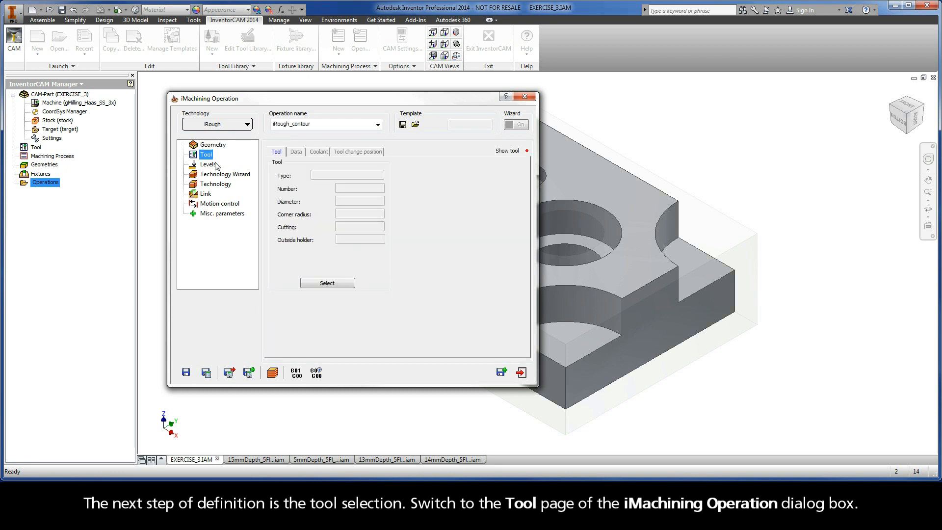
pyautogui.click(327, 284)
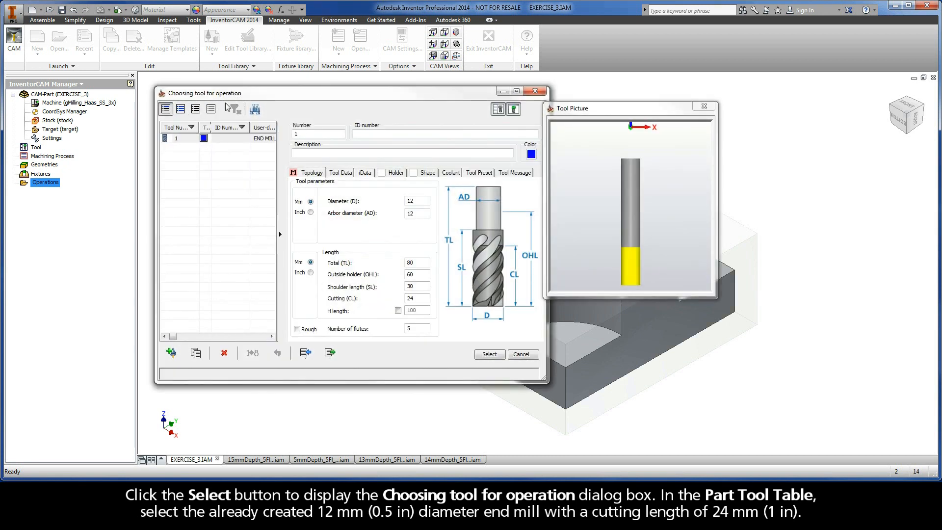
pyautogui.click(190, 140)
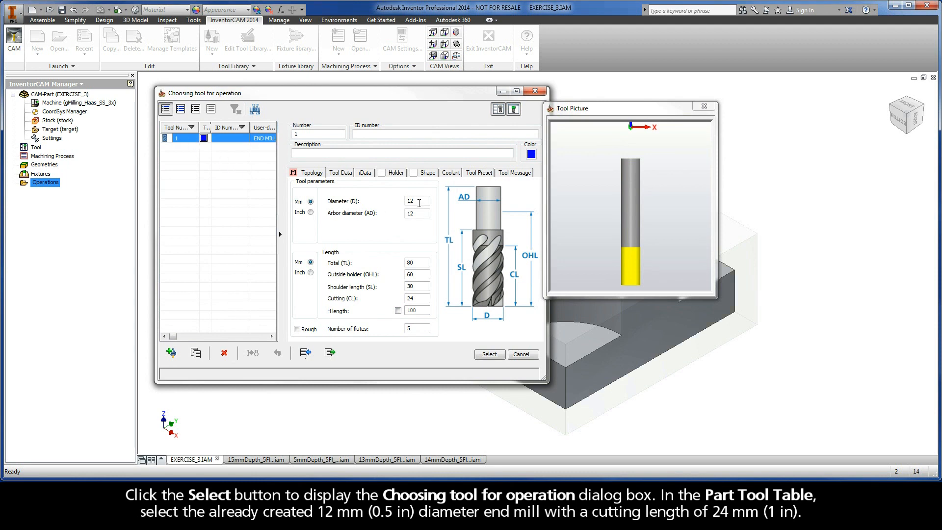
pyautogui.click(421, 202)
pyautogui.moveTo(421, 202); pyautogui.dragTo(404, 201)
pyautogui.click(418, 300)
pyautogui.moveTo(418, 300); pyautogui.dragTo(399, 301)
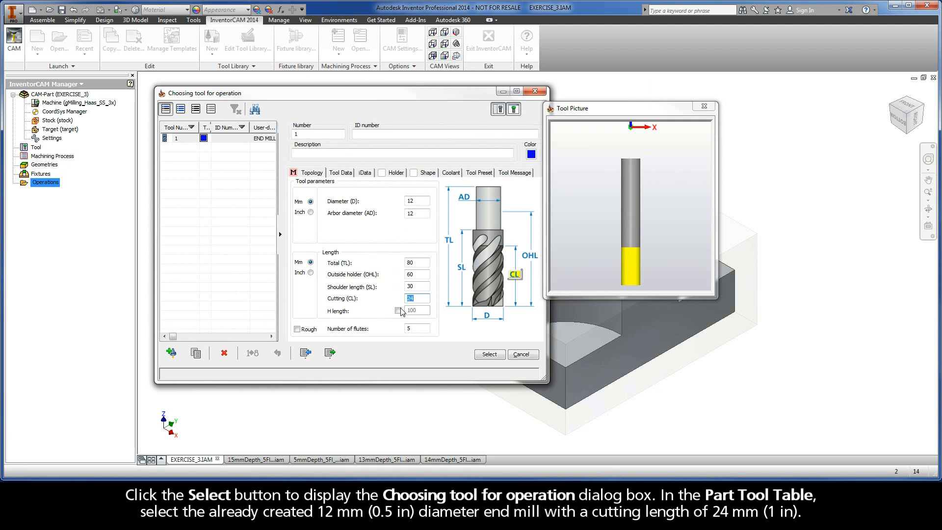
pyautogui.click(489, 355)
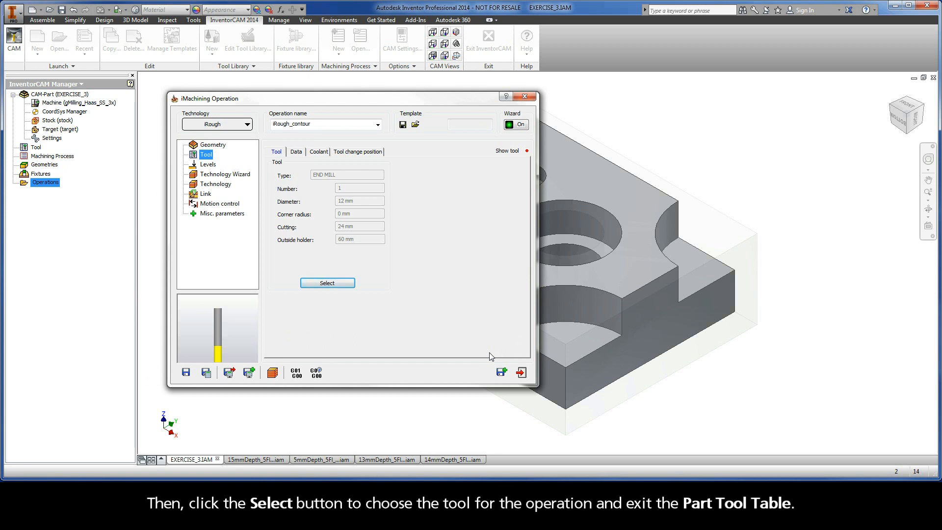
# Step: Define the operation's upper milling level at Z 0 by picking the top face of the stock model
pyautogui.click(208, 165)
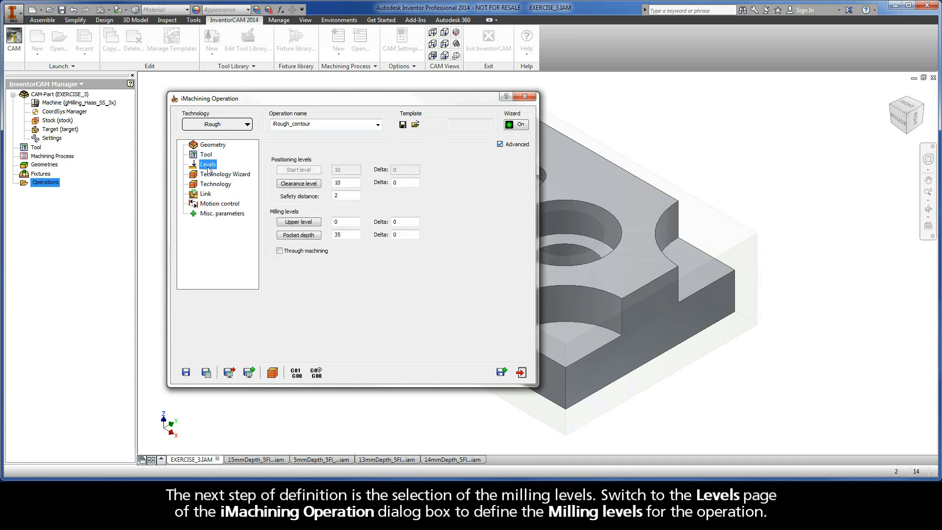
pyautogui.click(301, 225)
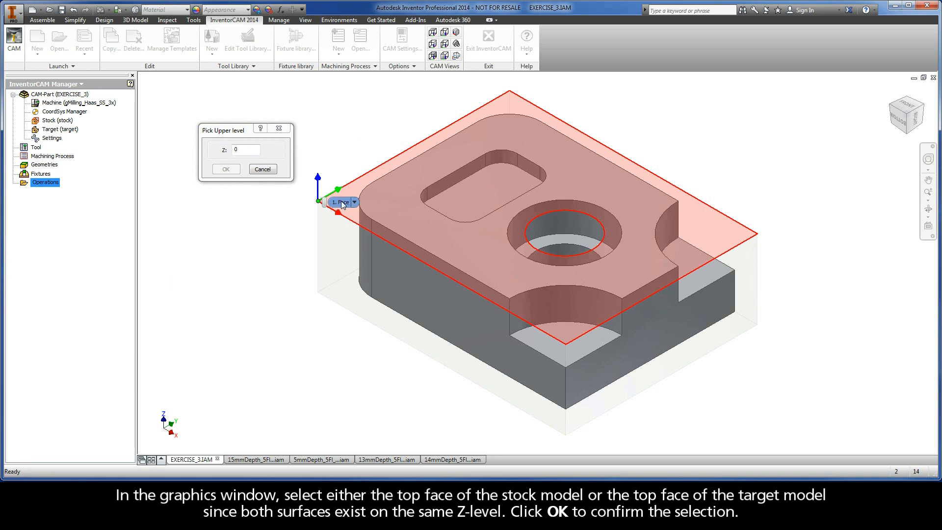
pyautogui.click(342, 203)
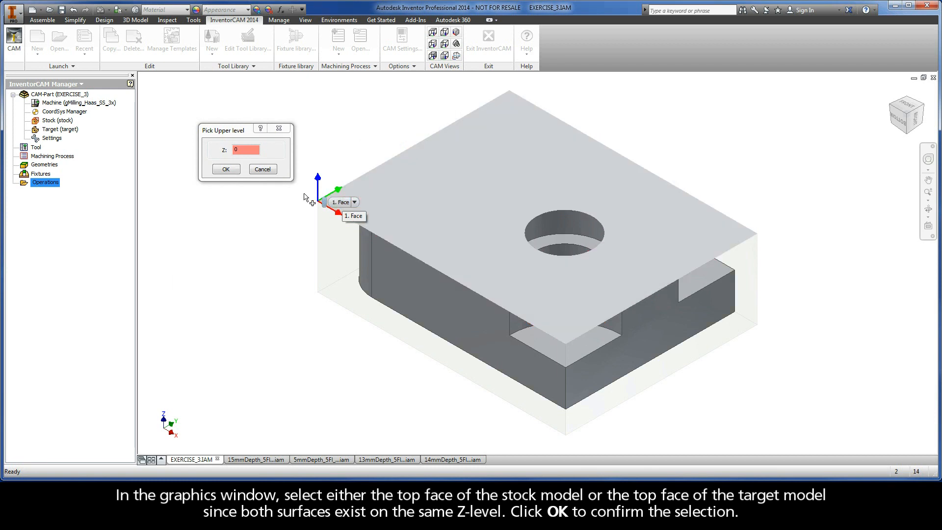
pyautogui.click(226, 170)
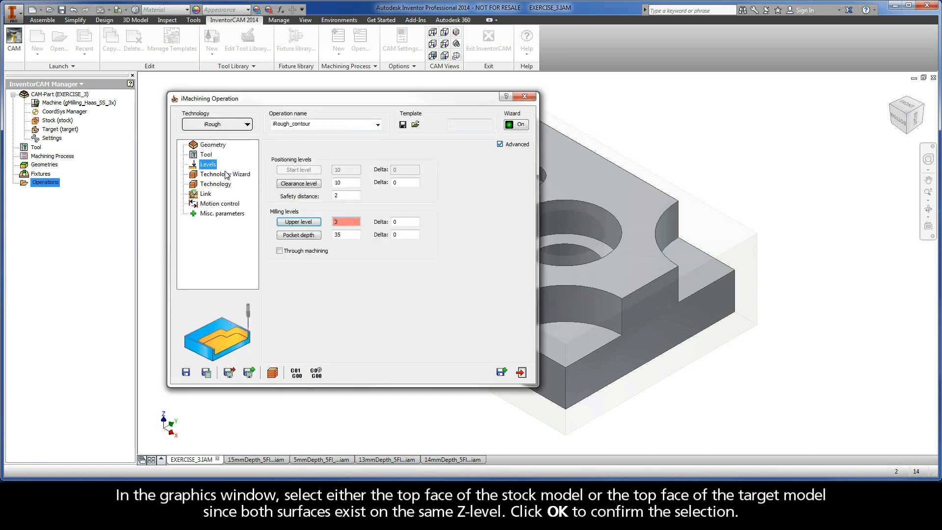
# Step: Set the pocket depth to 30 mm from the target model's bottom edge and display the Technology Wizard cutting conditions
pyautogui.click(299, 236)
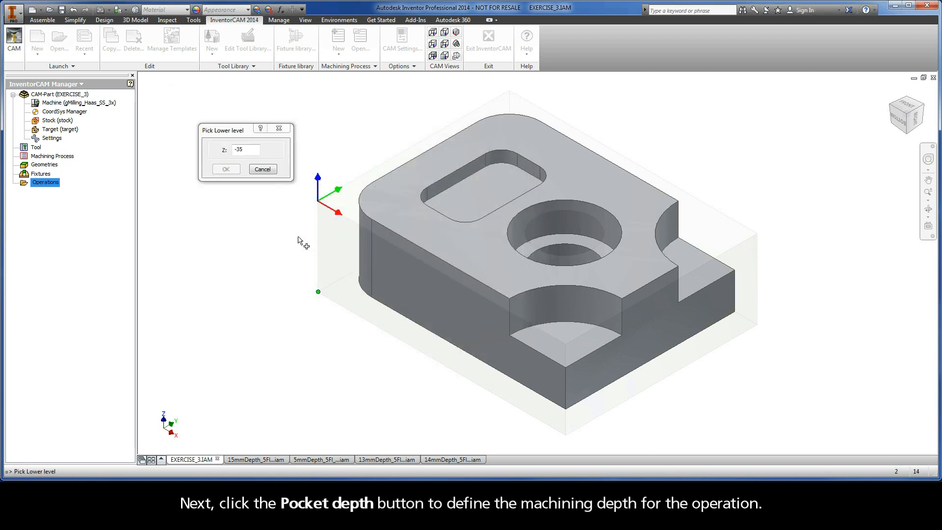
pyautogui.rightClick(371, 298)
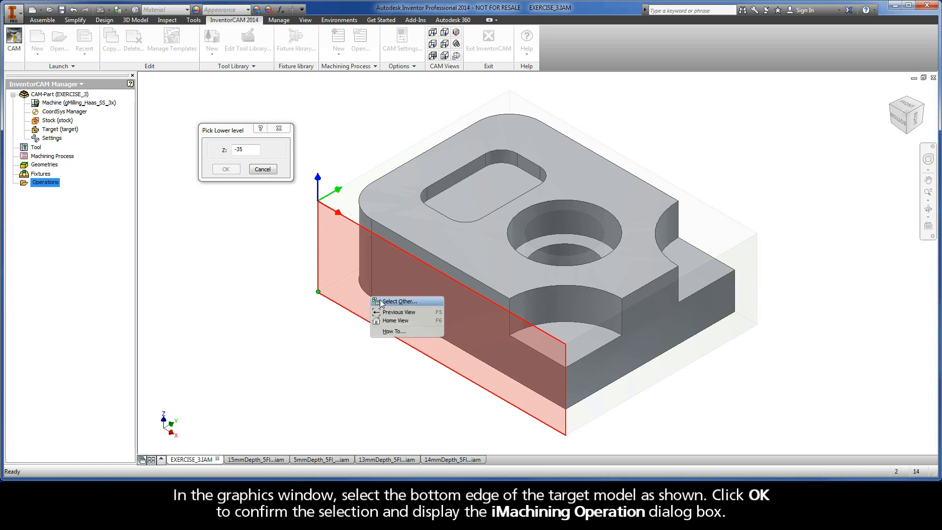
pyautogui.click(380, 300)
pyautogui.click(380, 299)
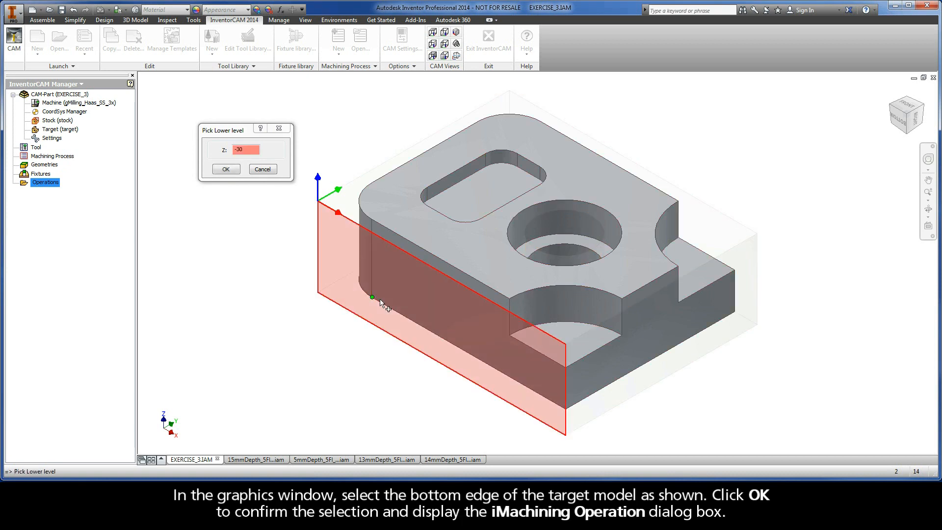
pyautogui.click(226, 169)
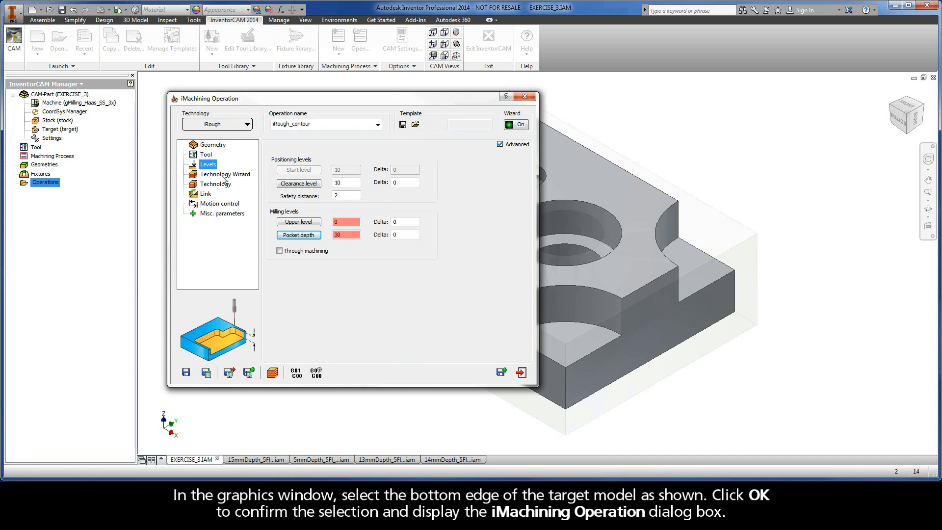
pyautogui.click(223, 175)
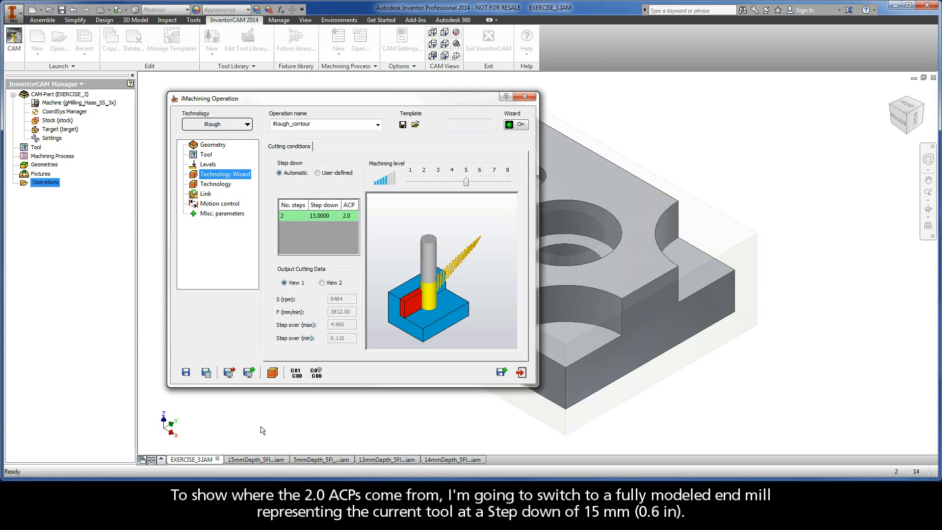
# Step: In the 15mmDepth_5Fl_45Deg_Endmill assembly, make the Tool-Slice component visible and hide the full end mill tool
pyautogui.moveTo(258, 461)
pyautogui.click(258, 460)
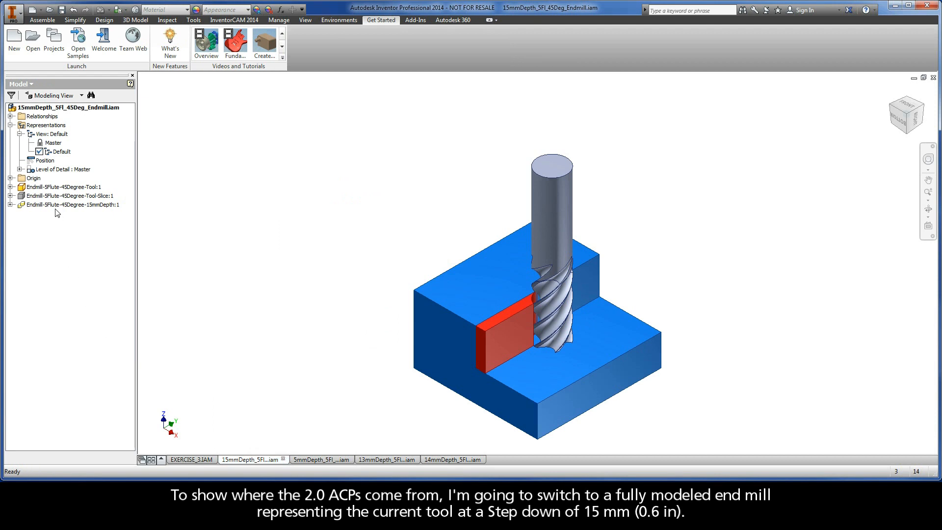
pyautogui.rightClick(54, 197)
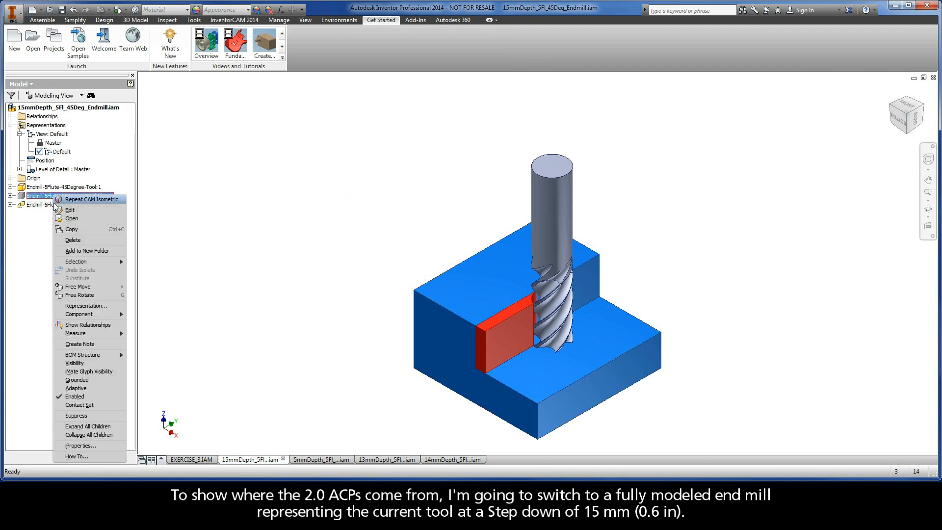
pyautogui.click(64, 364)
pyautogui.rightClick(54, 187)
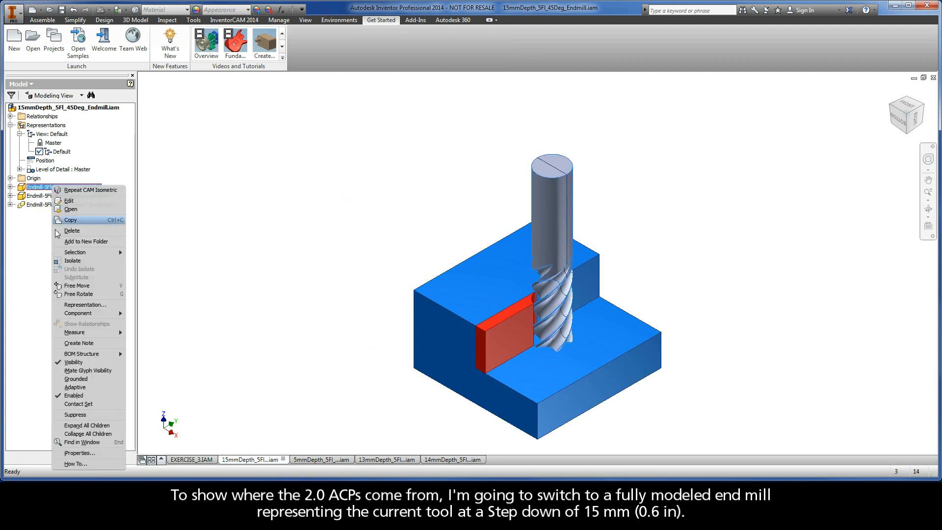
pyautogui.click(69, 363)
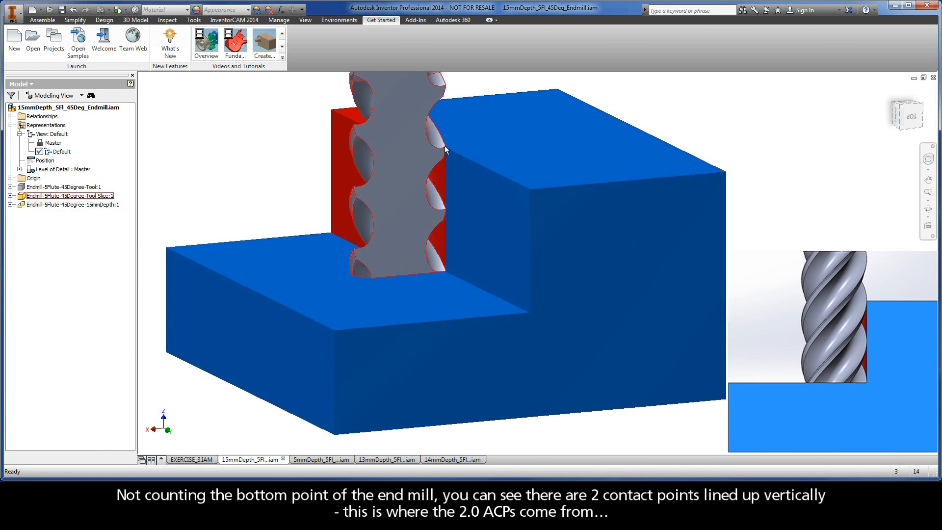
# Step: Examine the sliced end mill's contact points along the vertical wall and return to the EXERCISE_3.IAM document
pyautogui.moveTo(445, 147)
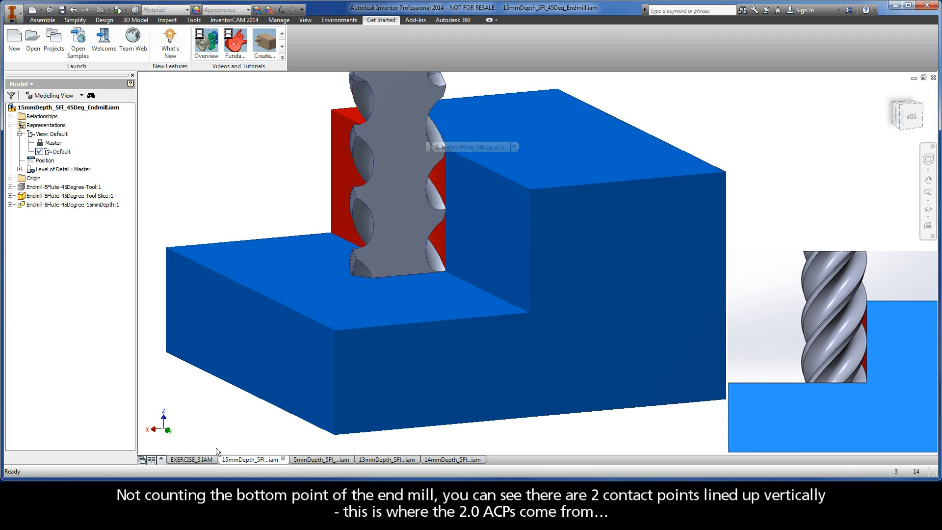
pyautogui.moveTo(192, 461)
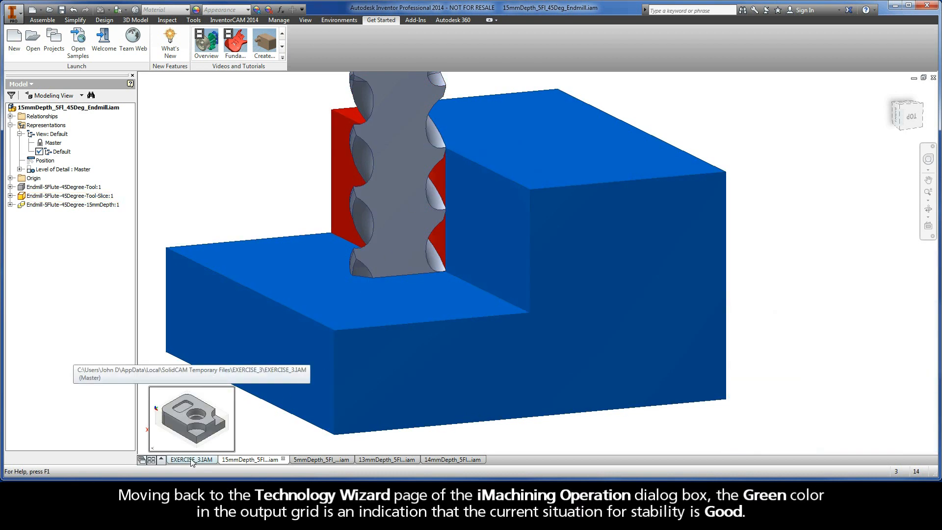
pyautogui.click(191, 460)
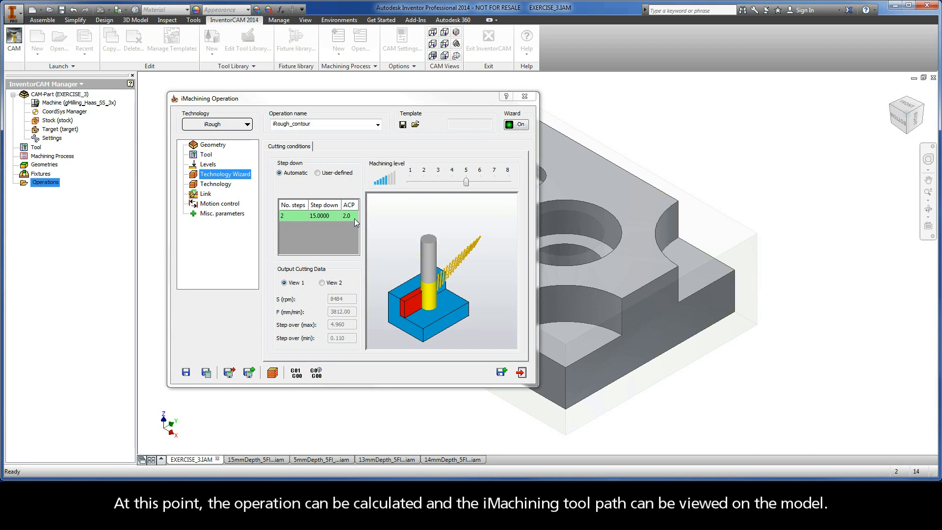
# Step: Rename the operation as iRough_OutsideContour, then save it and calculate its tool path
pyautogui.click(315, 125)
pyautogui.click(315, 125)
pyautogui.moveTo(315, 125); pyautogui.dragTo(293, 126)
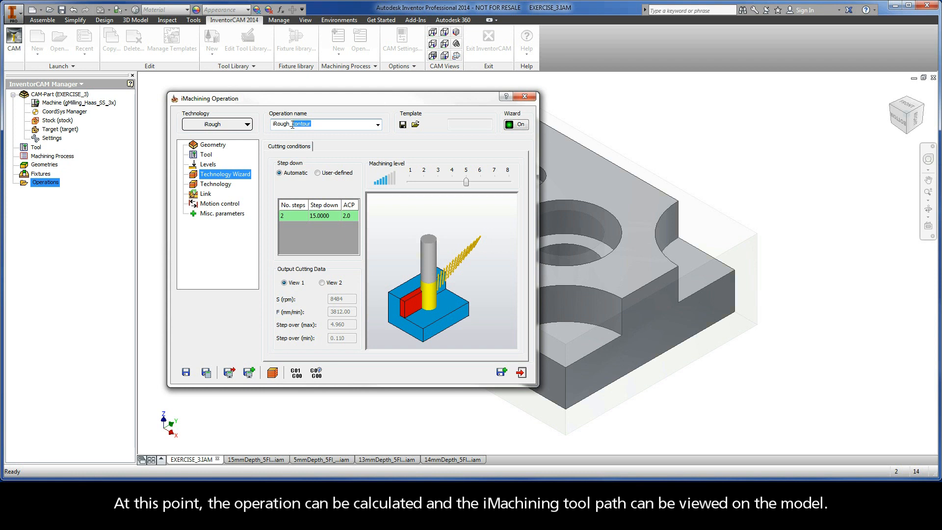
pyautogui.write('OutsideContour')
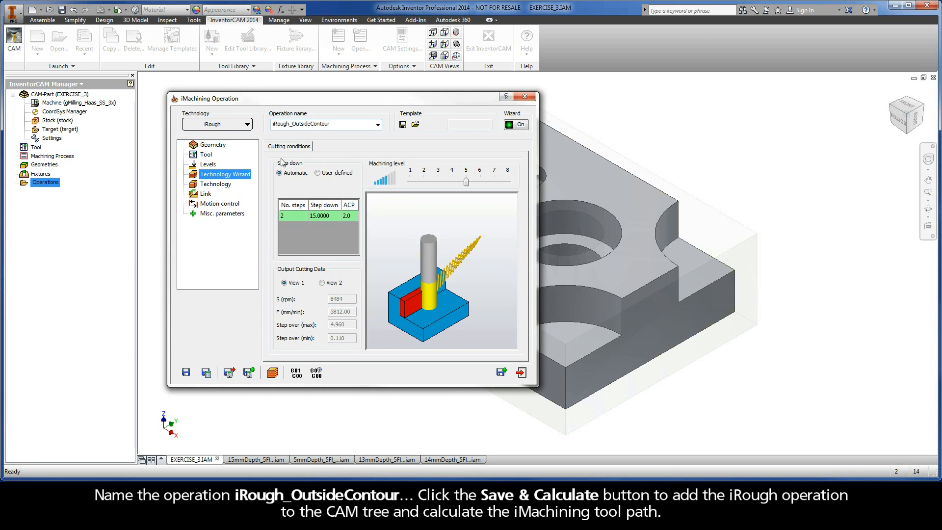
pyautogui.click(206, 373)
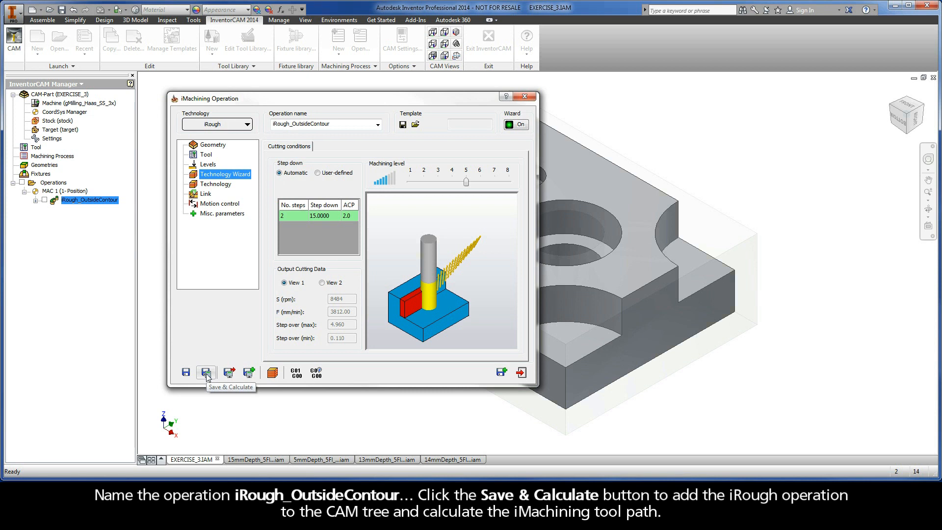
# Step: Simulate the outside contour's wireframe tool path on the model in Host CAD mode, then exit the simulation
pyautogui.click(272, 374)
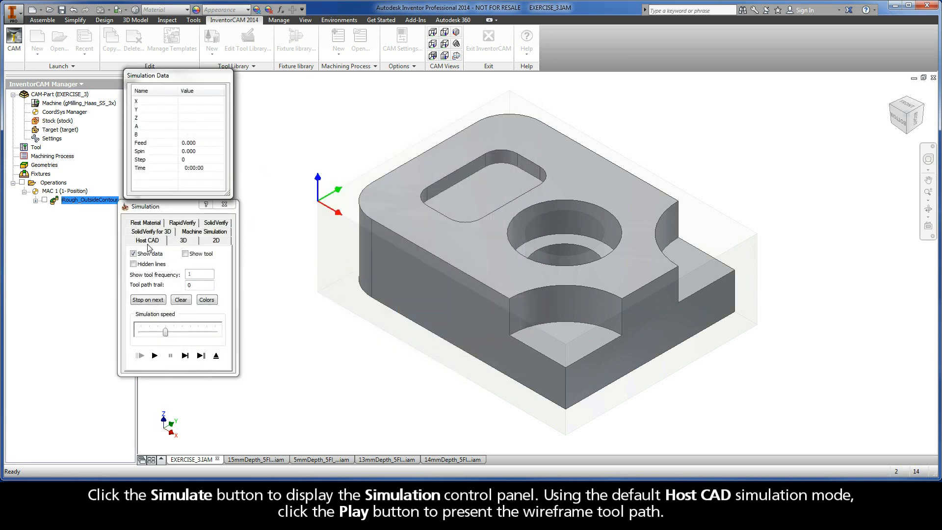
pyautogui.click(155, 356)
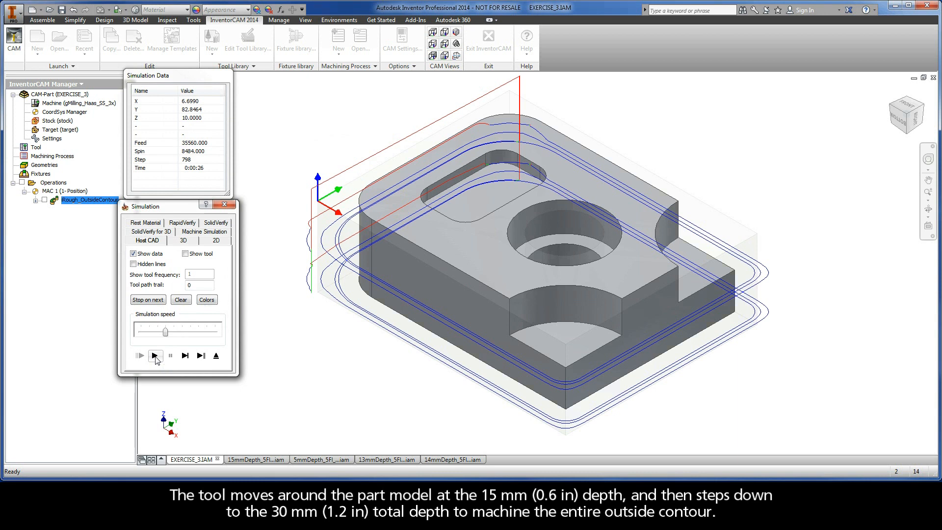
pyautogui.click(216, 356)
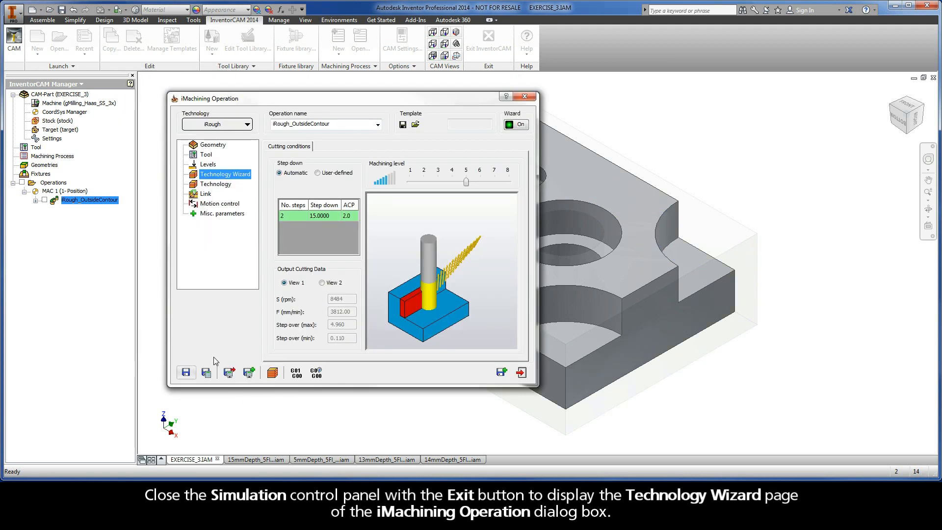